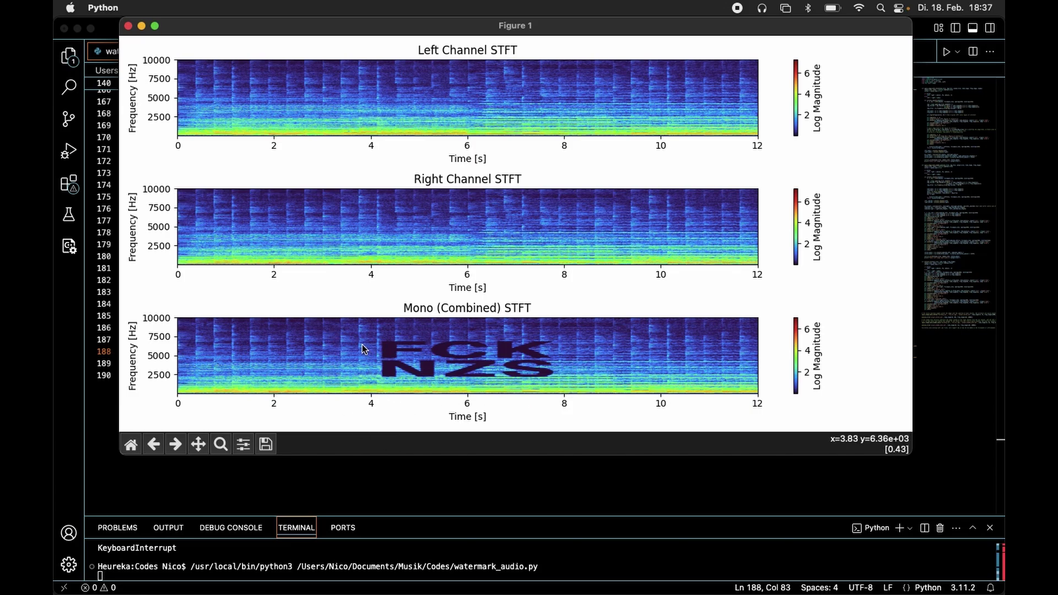
Close the spectrogram figure and highlight the stereo and hidden-mono masking calls.
click(128, 26)
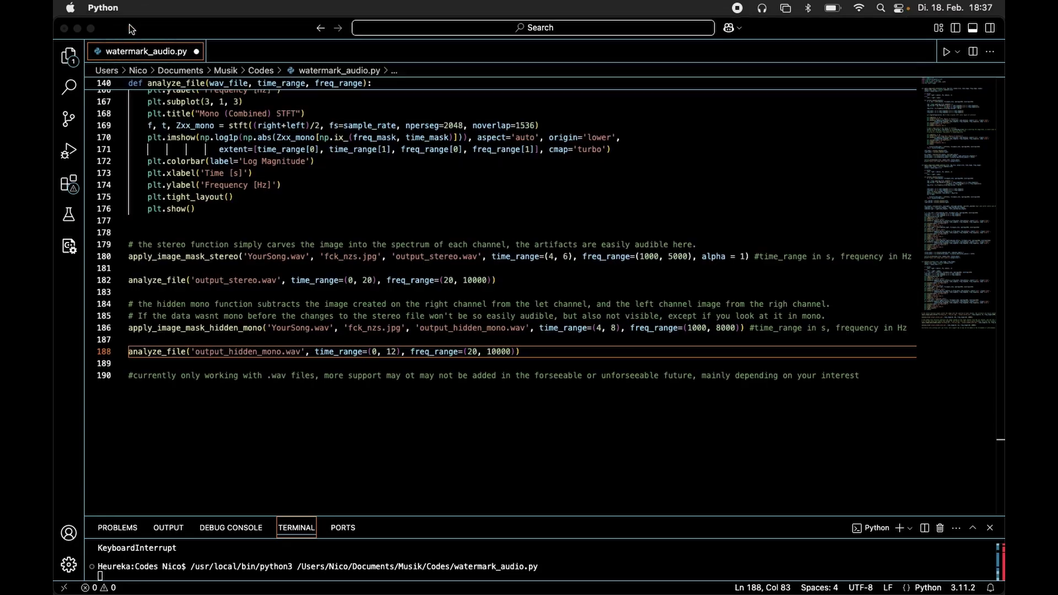
double_click(158, 257)
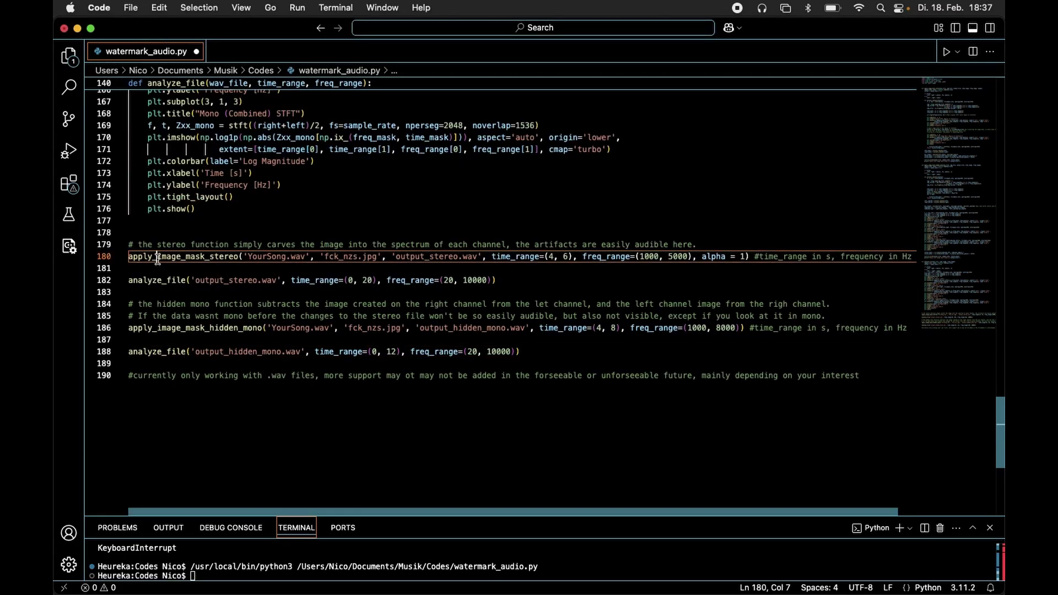
double_click(170, 328)
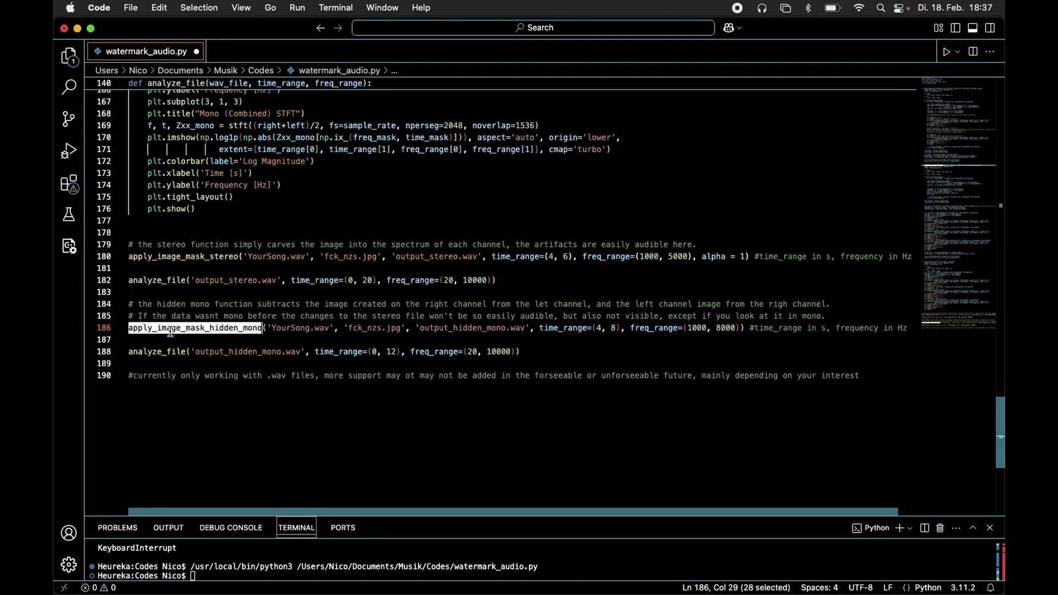
Highlight the input song name YourSong, then switch to the Codes folder in Finder.
click(263, 268)
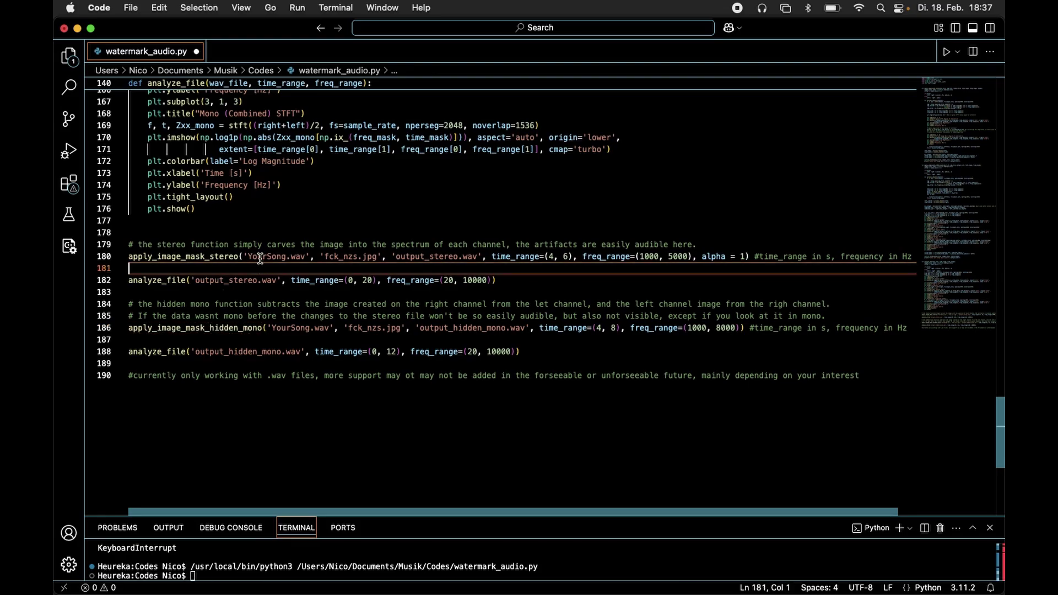
double_click(261, 257)
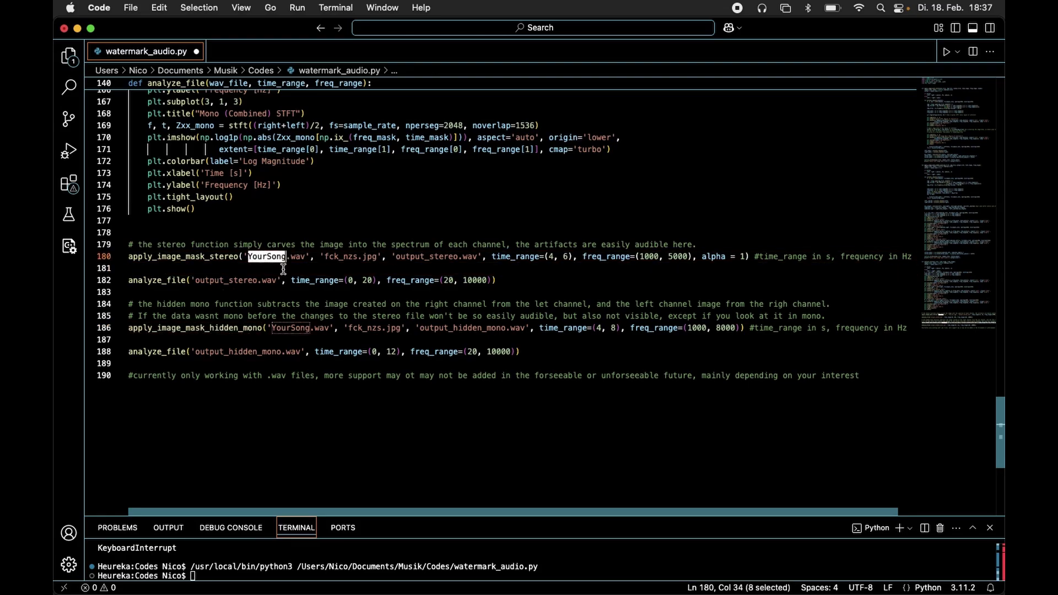
key(ctrl+Right)
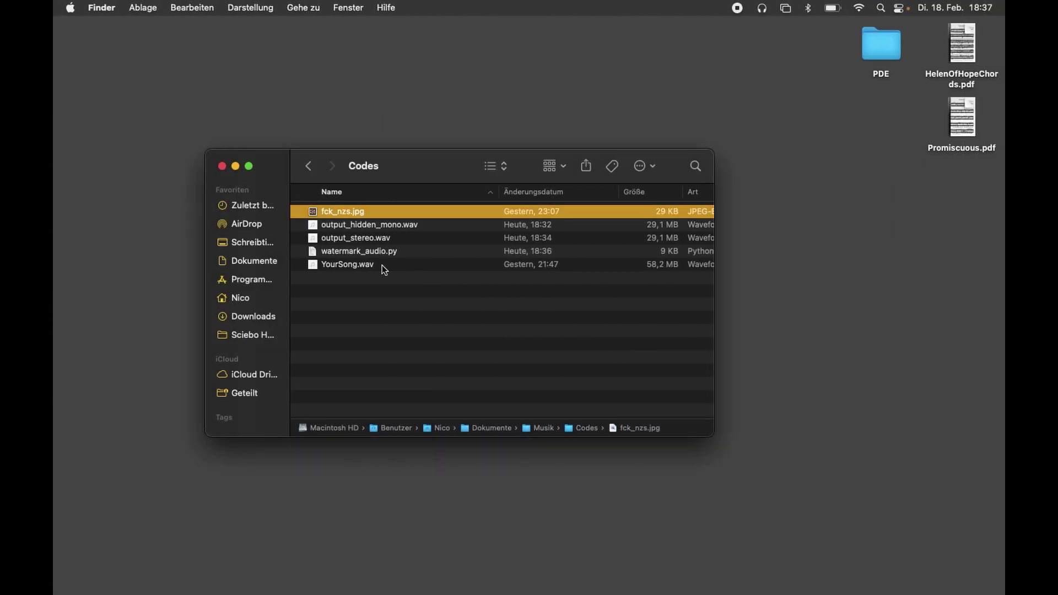
click(382, 266)
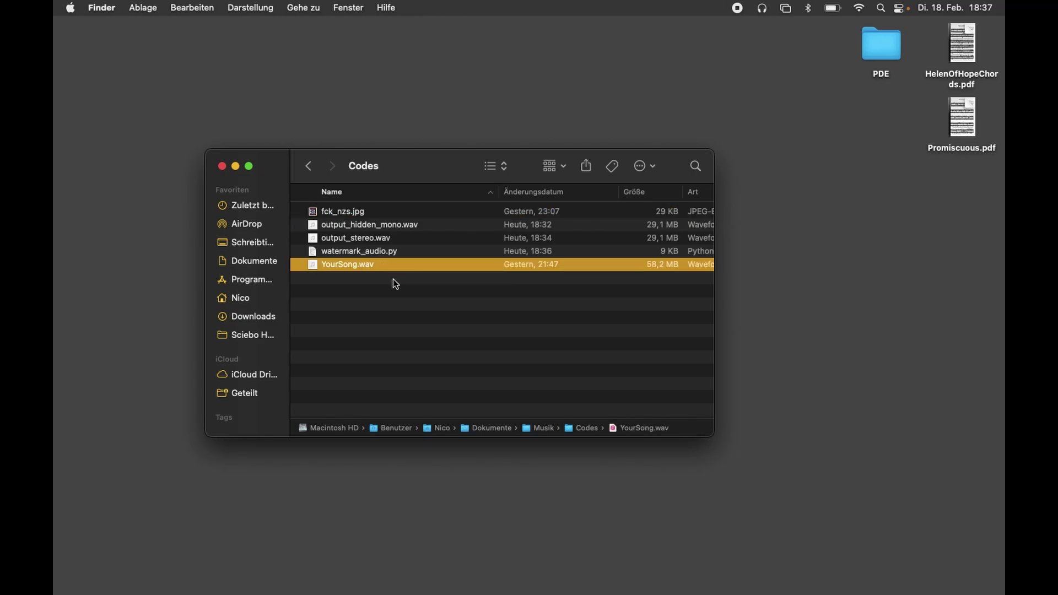
key(ctrl+Left)
double_click(337, 256)
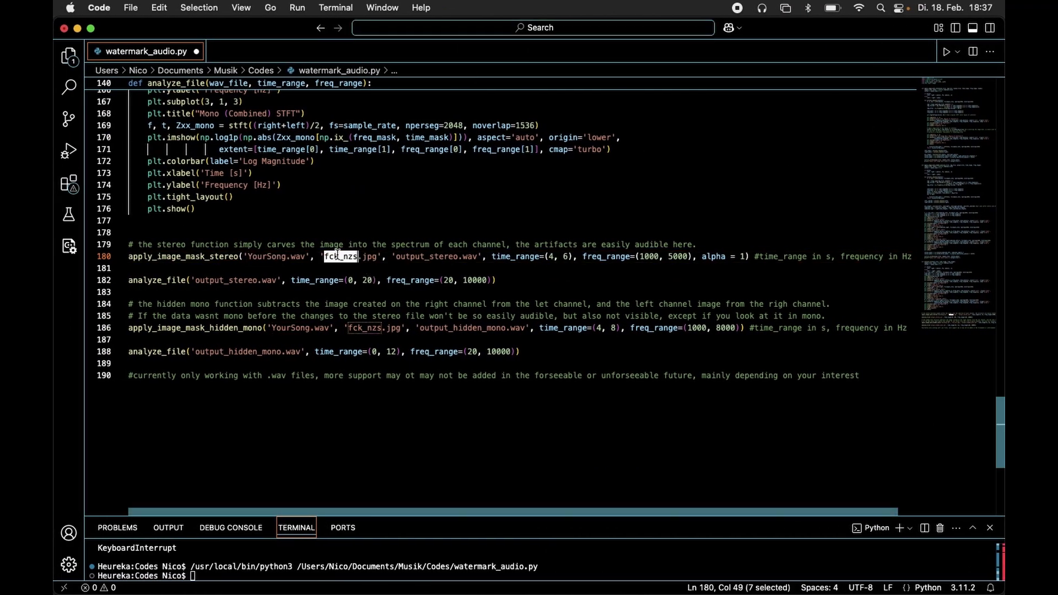
key(ctrl+Right)
click(382, 211)
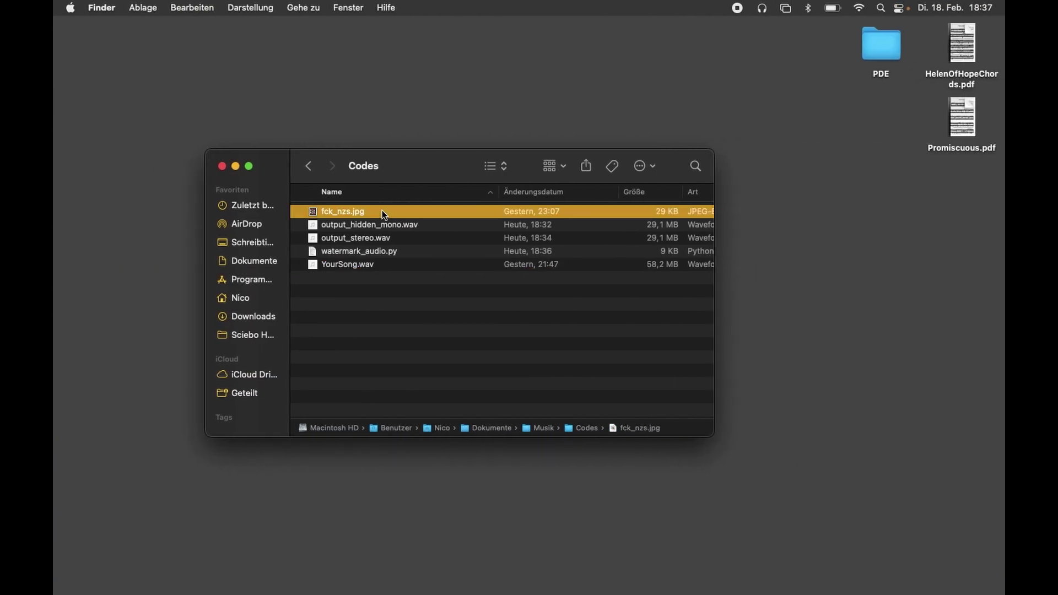
key(space)
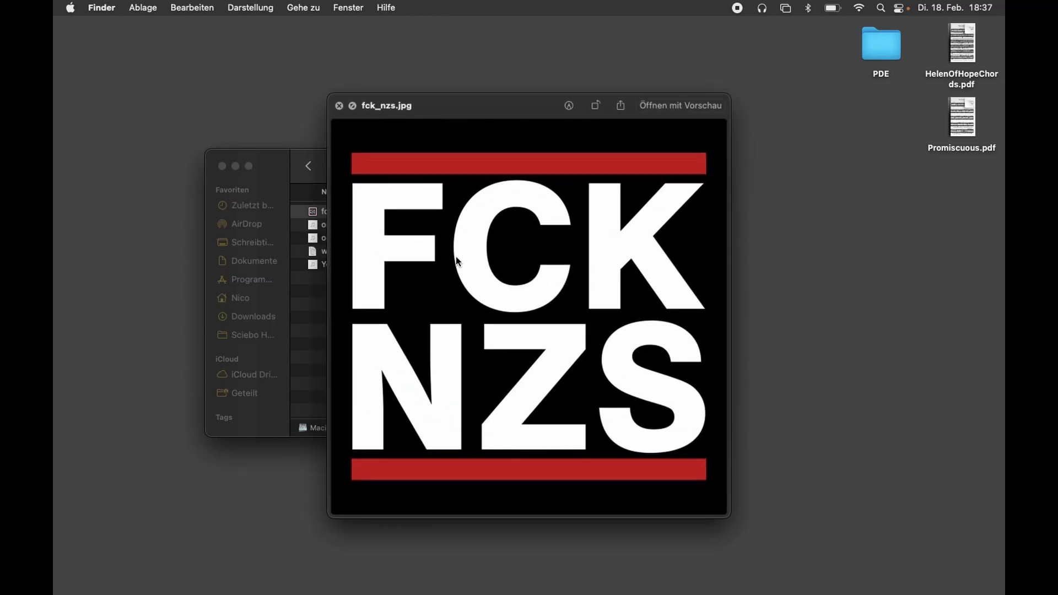
key(space)
key(ctrl+Left)
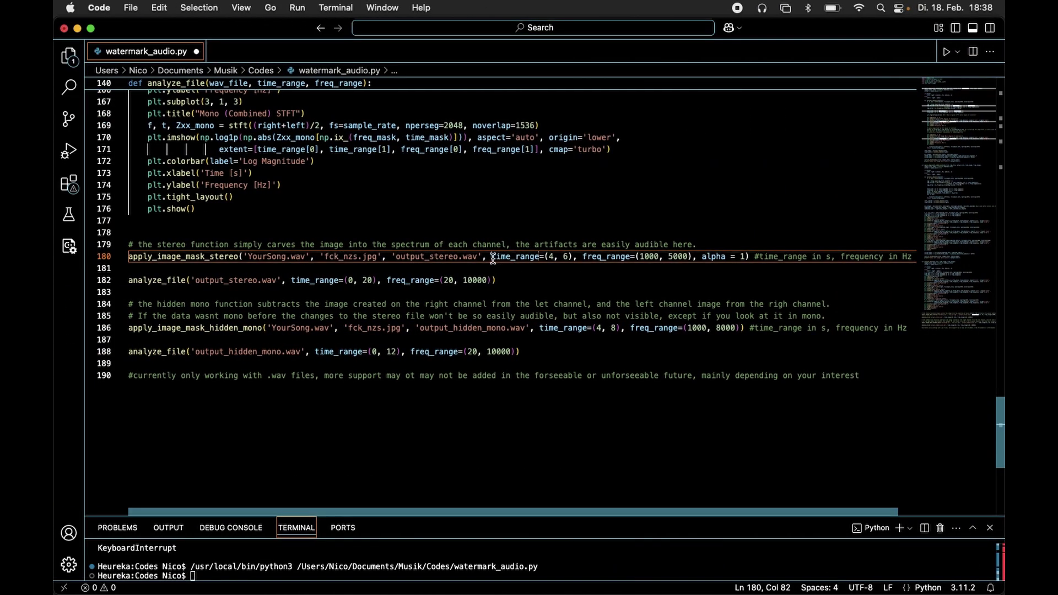
drag(493, 259, 571, 261)
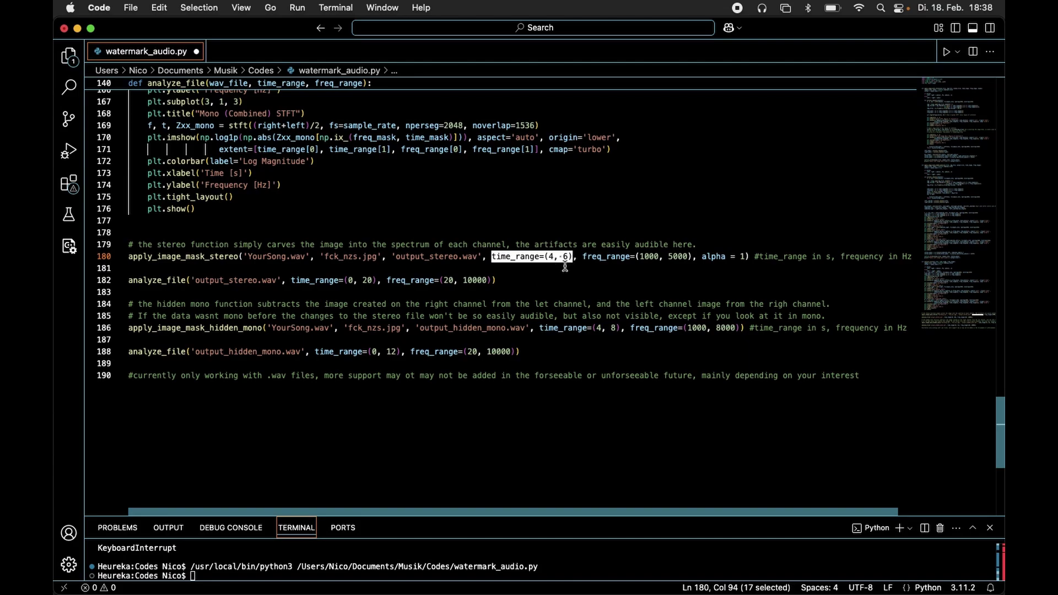
drag(582, 258, 693, 258)
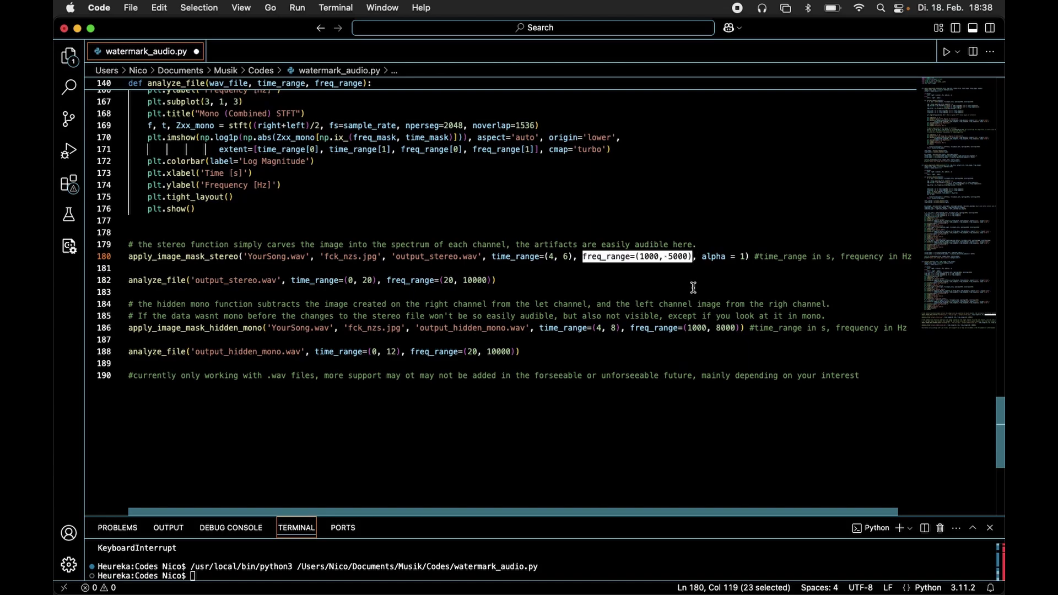
click(618, 271)
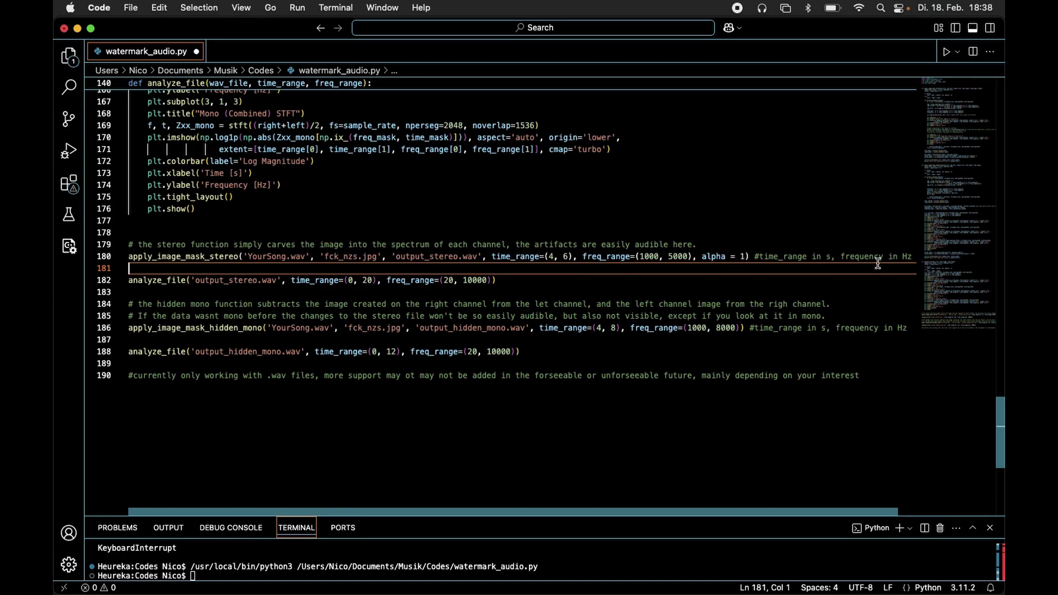
mouse_move(713, 256)
drag(702, 256, 747, 256)
click(733, 267)
double_click(166, 256)
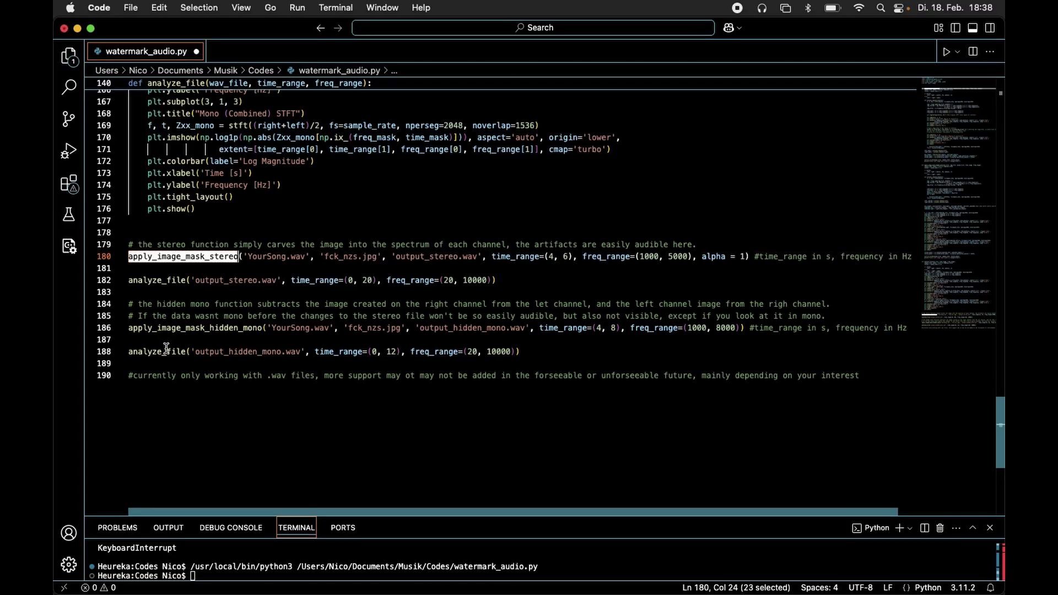
Insert an empty line after the apply_image_mask_hidden_mono call on line 186.
click(165, 328)
double_click(165, 327)
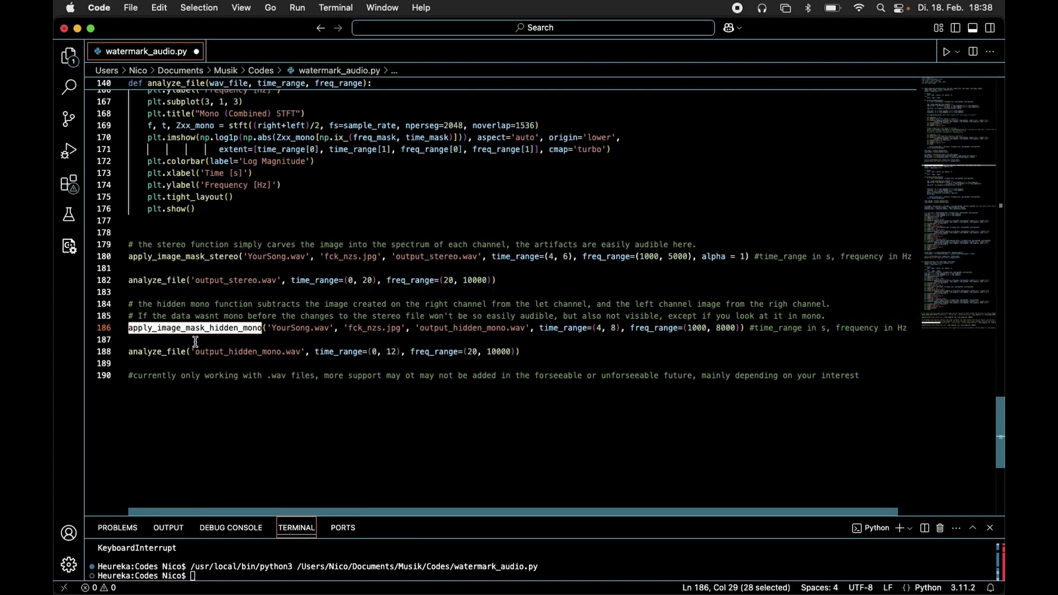
key(Return)
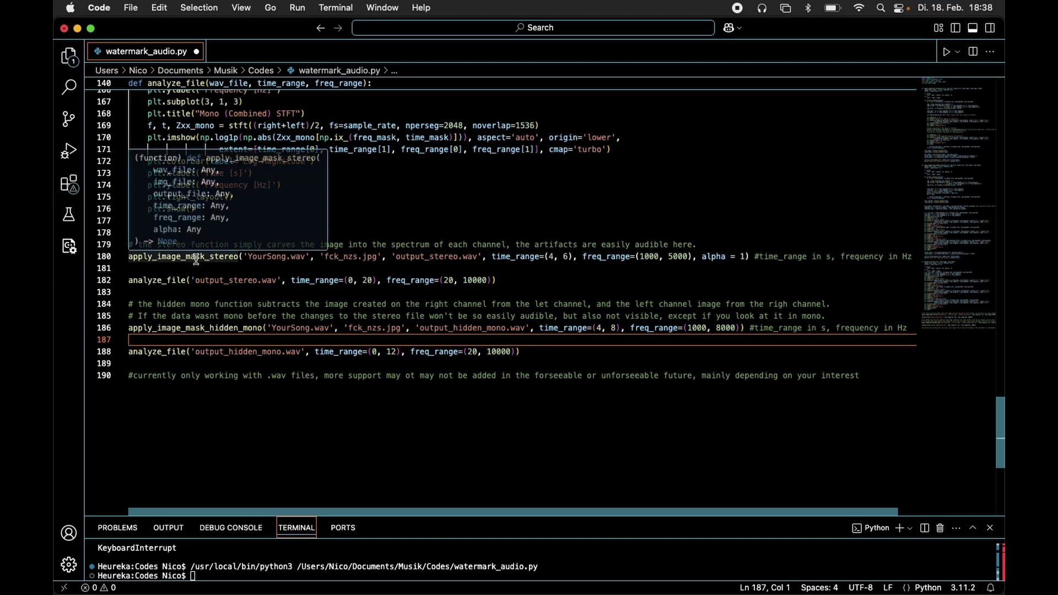
super+click(199, 257)
scroll(301, 265, down, 2)
scroll(301, 265, down, 3)
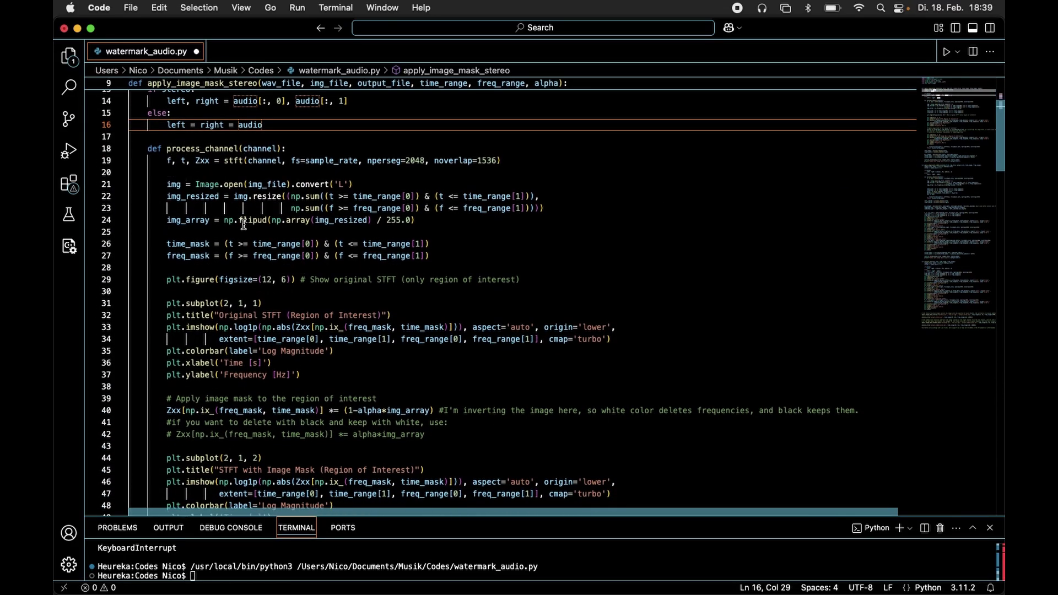
scroll(244, 225, down, 3)
scroll(243, 225, down, 1)
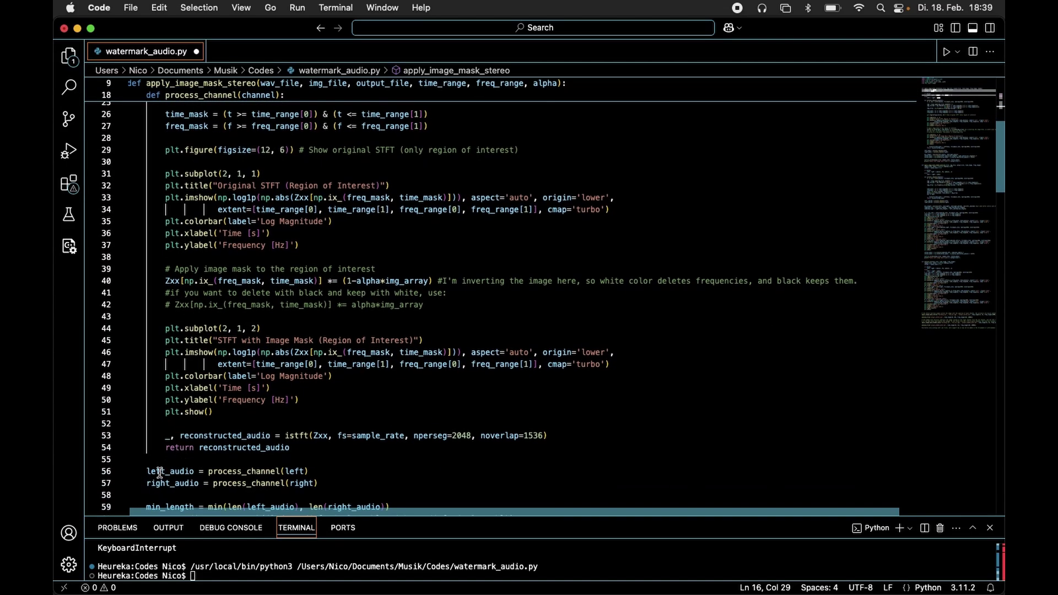
Point out the left_audio and right_audio variables and the process_channel call.
double_click(157, 471)
double_click(178, 483)
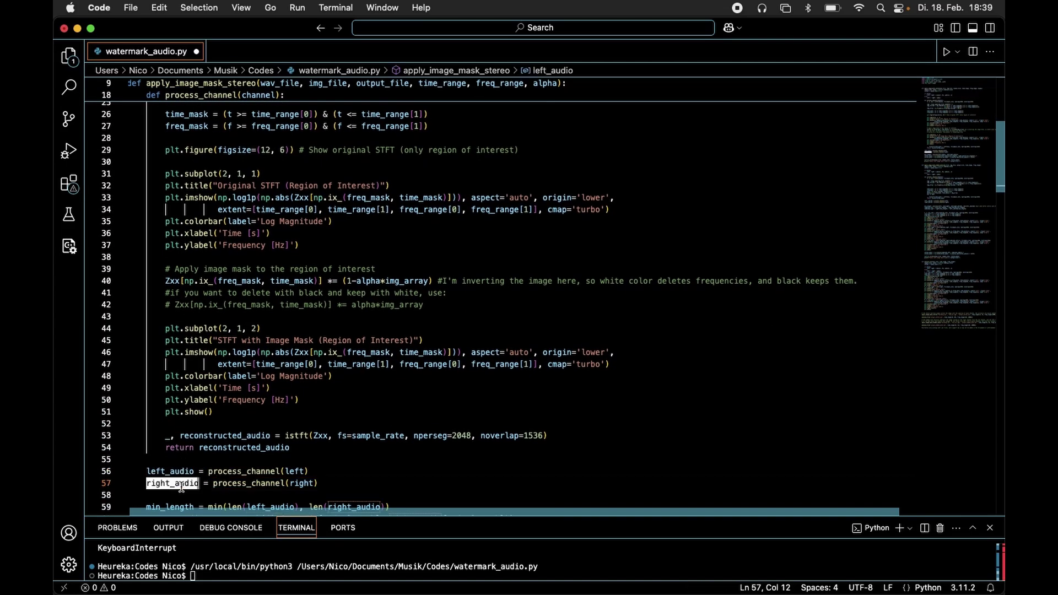
double_click(234, 472)
scroll(214, 248, up, 4)
scroll(207, 189, up, 1)
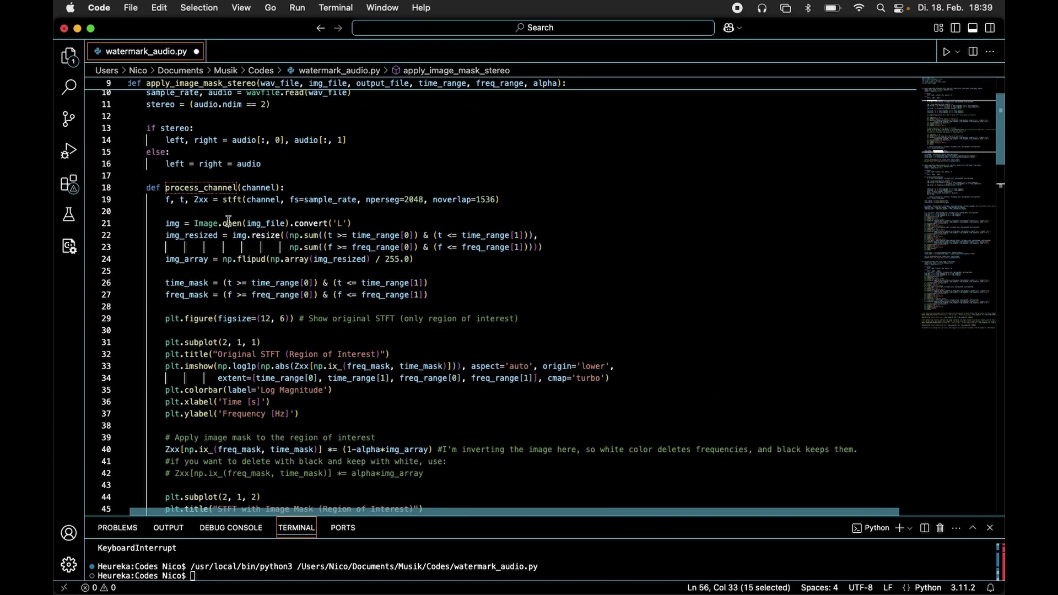
Review the process_channel definition, its STFT call on line 19 and the mask line 40.
double_click(186, 189)
click(281, 189)
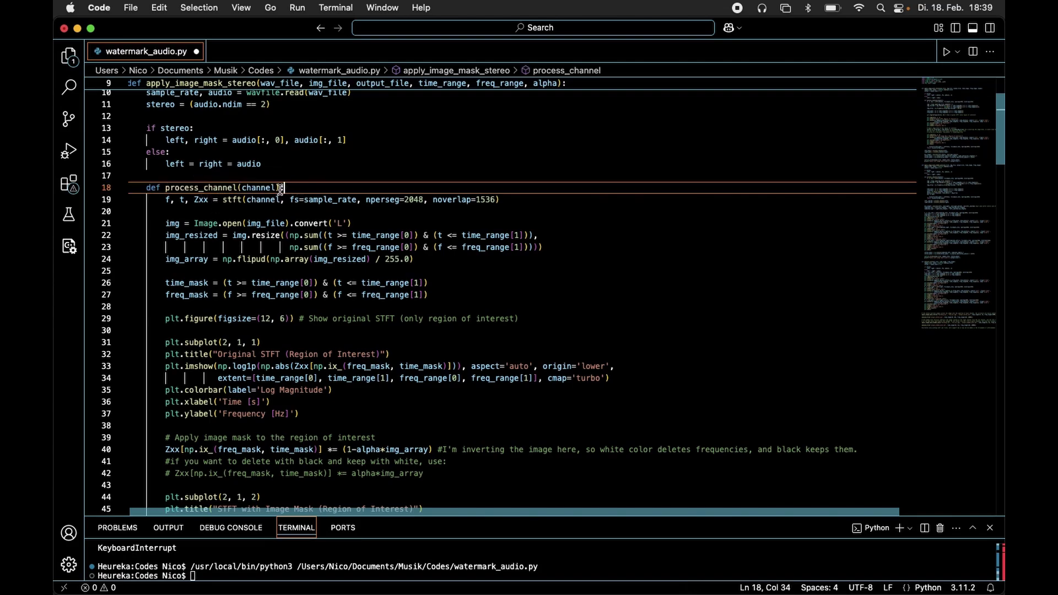
click(514, 199)
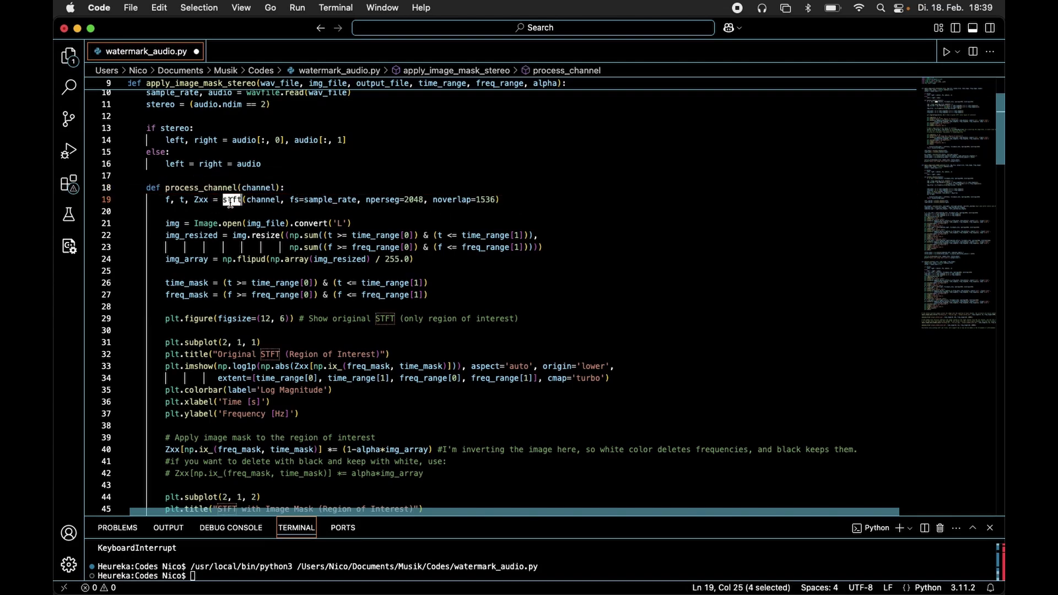
drag(131, 204, 464, 241)
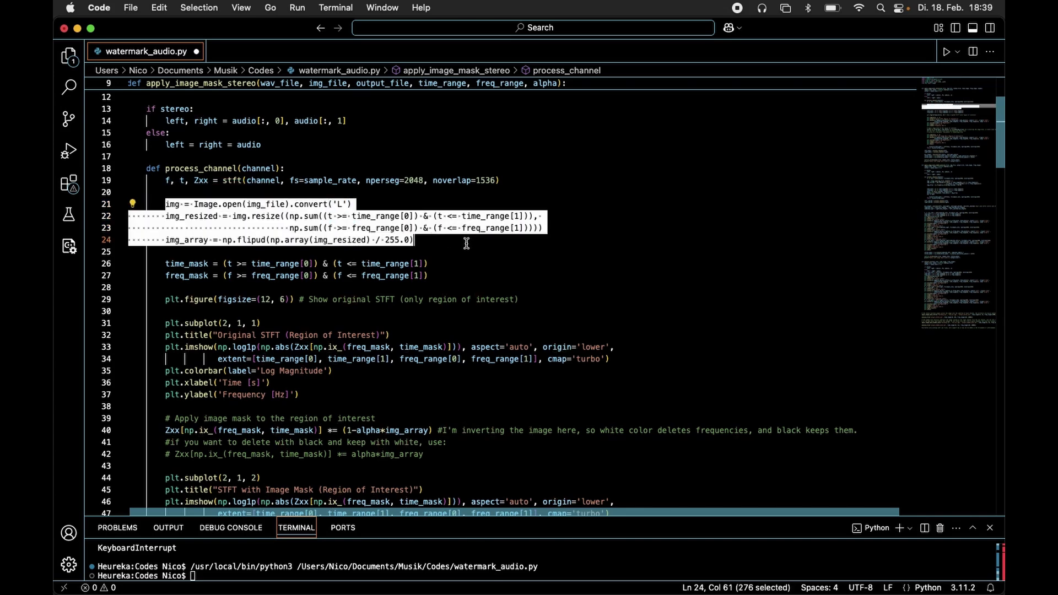
click(442, 239)
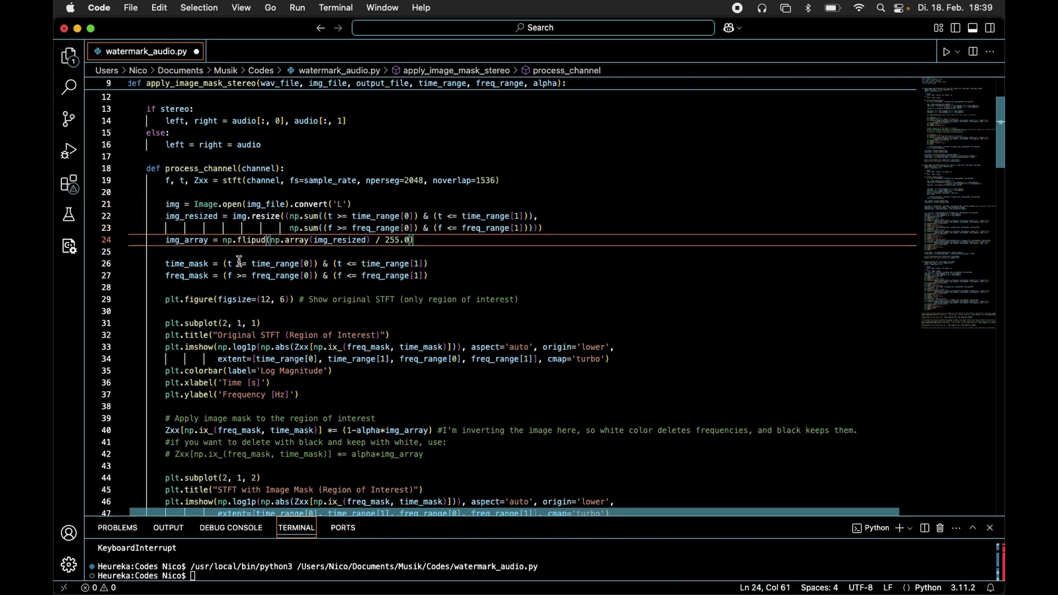
scroll(167, 262, down, 3)
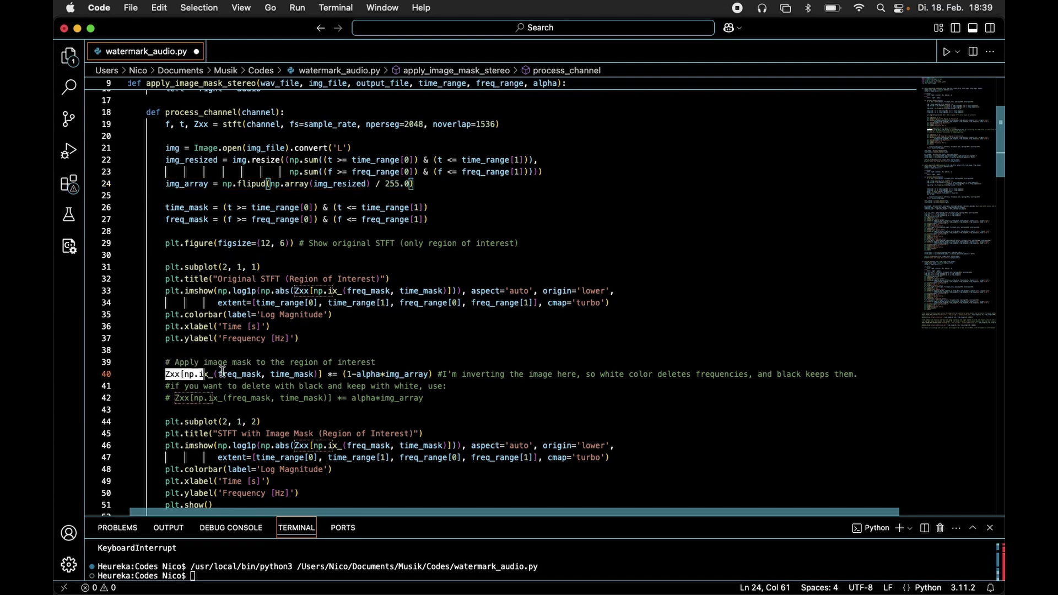
drag(165, 374, 433, 376)
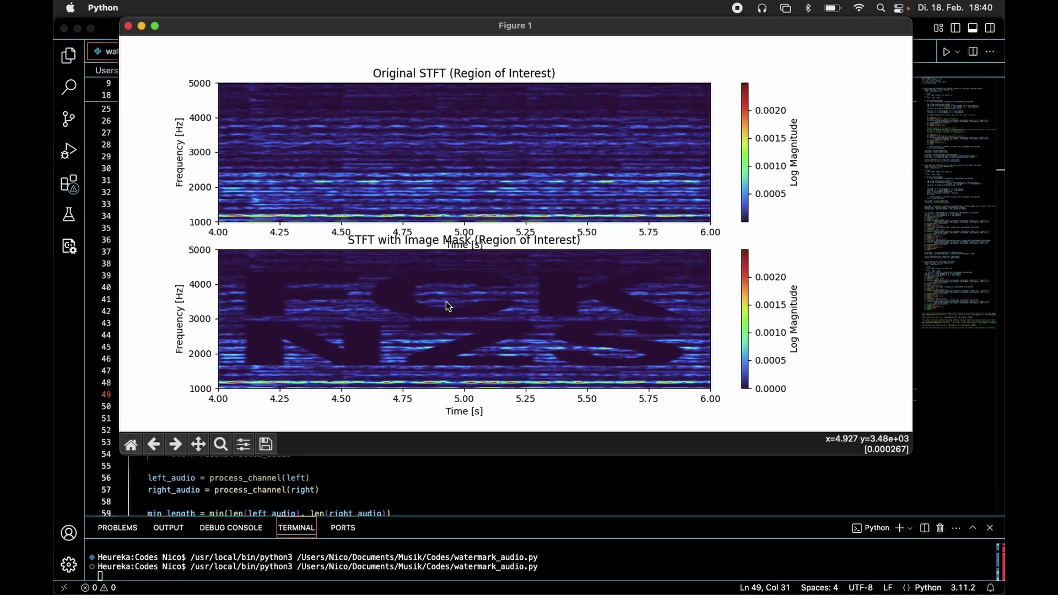
Close the successive Matplotlib Figure 1 windows so the script finishes.
click(128, 26)
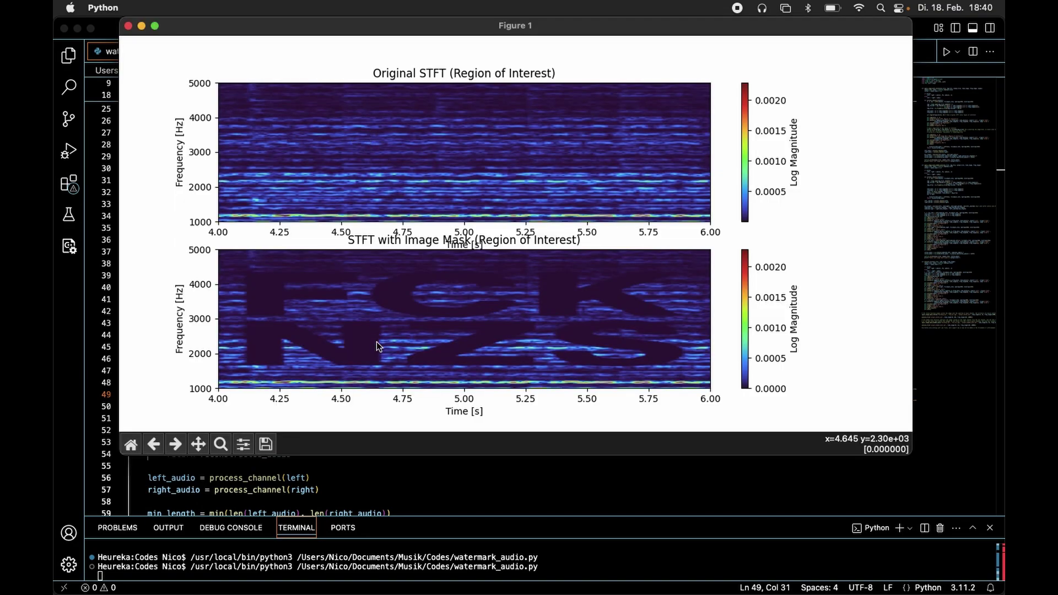
click(128, 26)
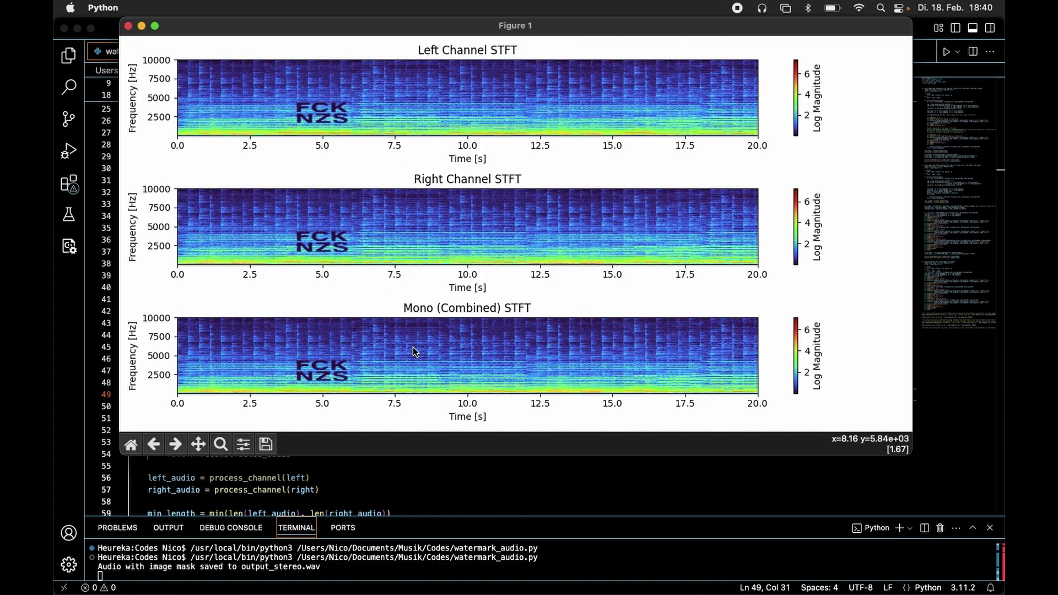
click(129, 26)
scroll(350, 239, down, 10)
double_click(176, 359)
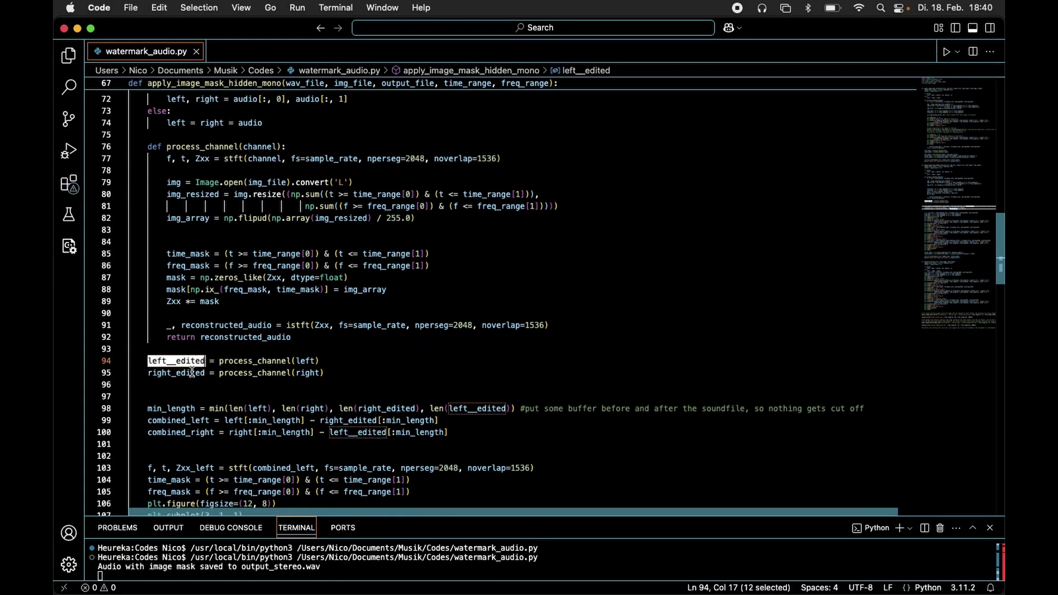
double_click(253, 358)
scroll(208, 246, up, 2)
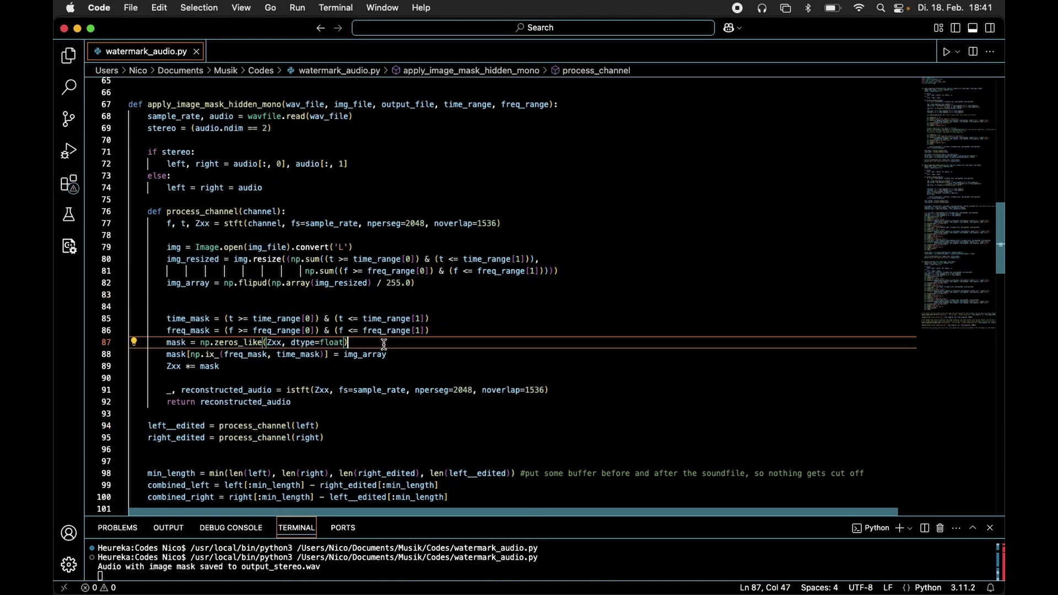
mouse_move(190, 353)
mouse_down()
mouse_move(322, 354)
mouse_move(355, 342)
mouse_up()
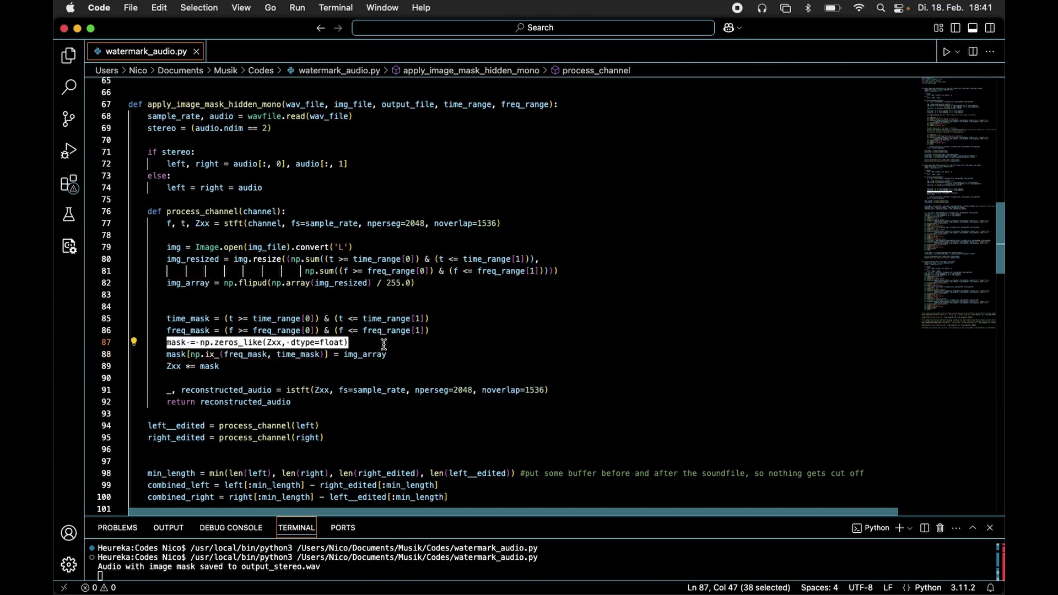
click(383, 343)
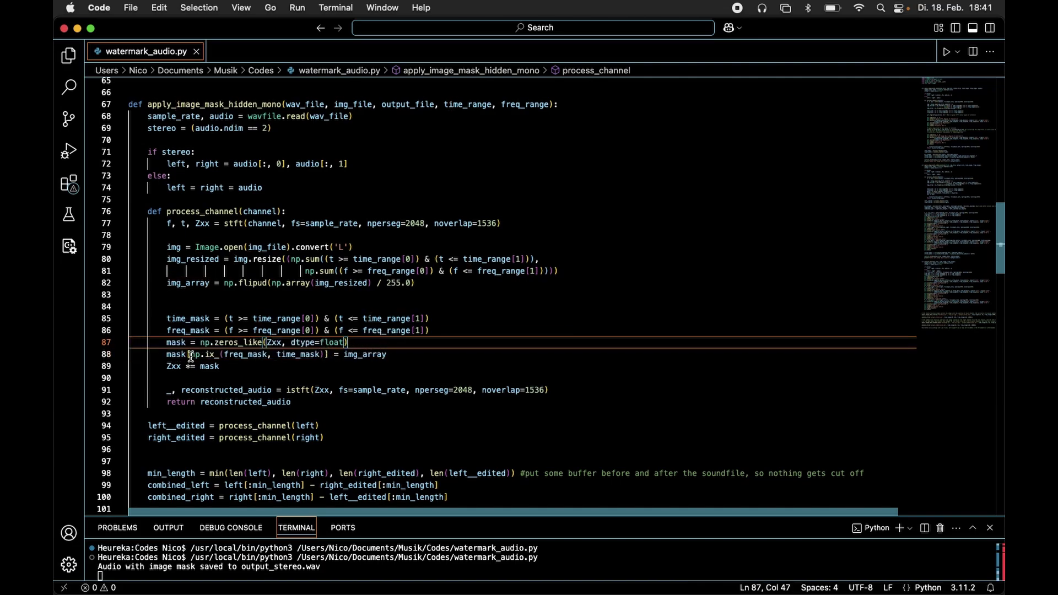
drag(190, 353, 325, 354)
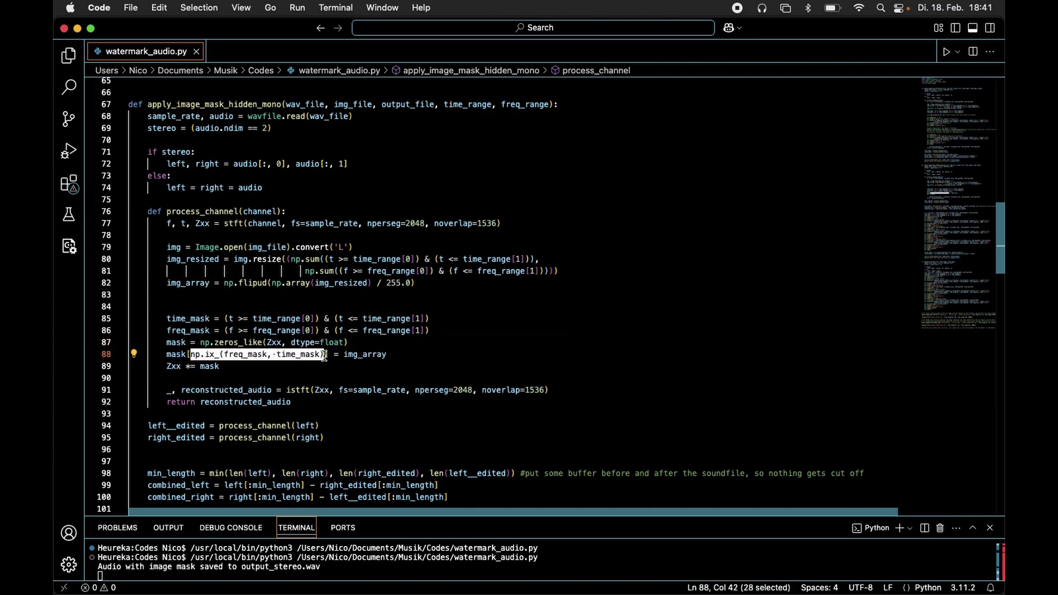
mouse_move(299, 354)
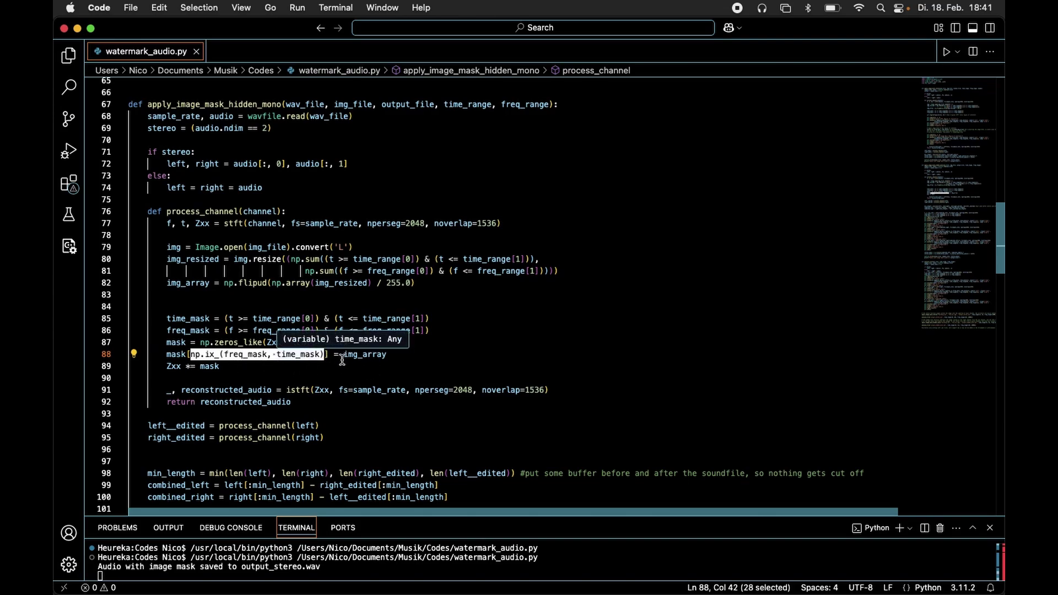
scroll(342, 360, down, 5)
double_click(234, 284)
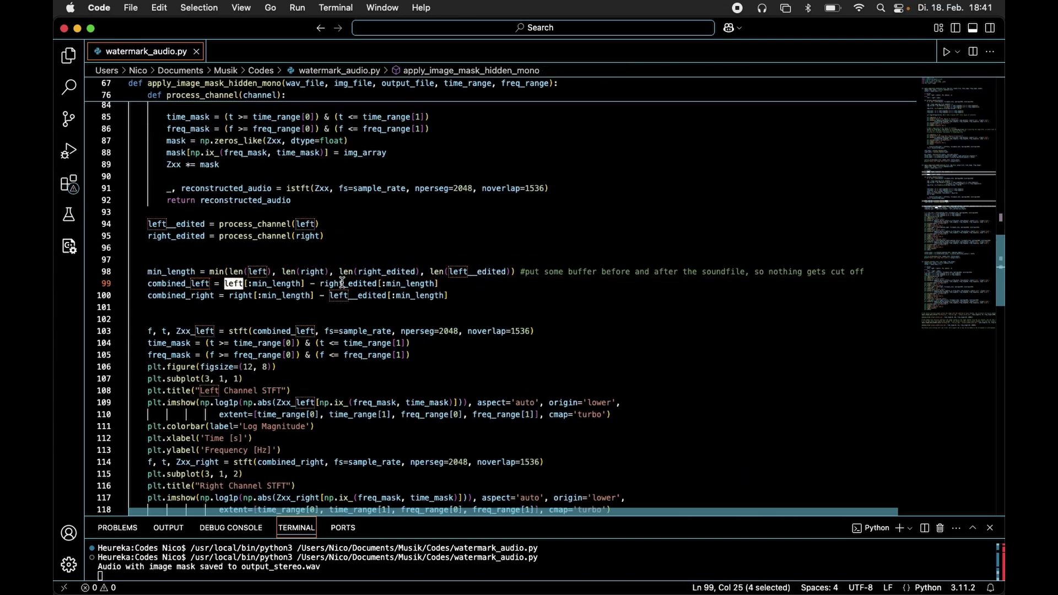
double_click(342, 284)
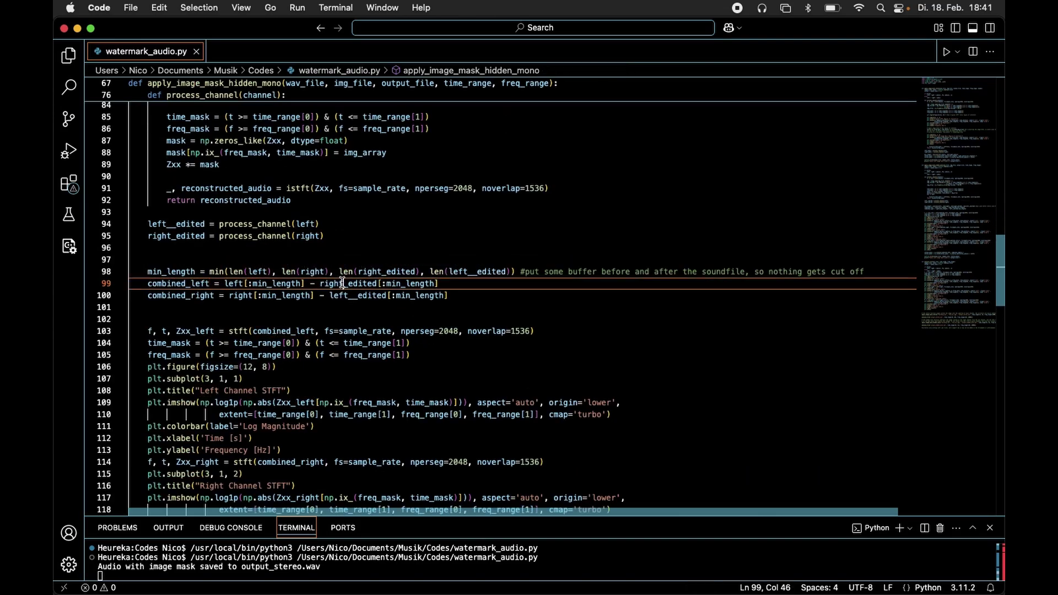
double_click(180, 296)
double_click(241, 295)
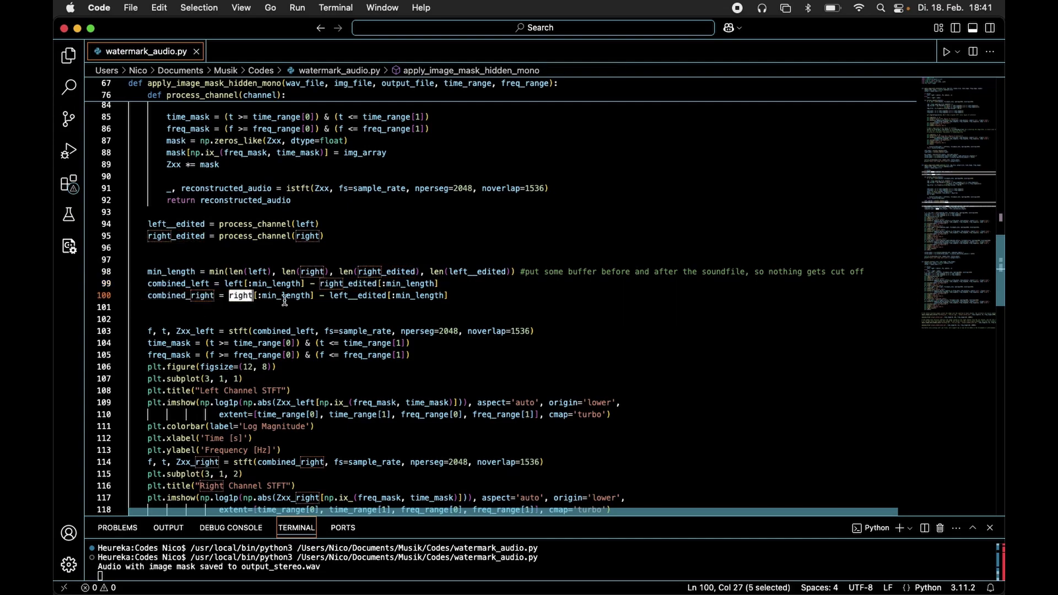
double_click(359, 295)
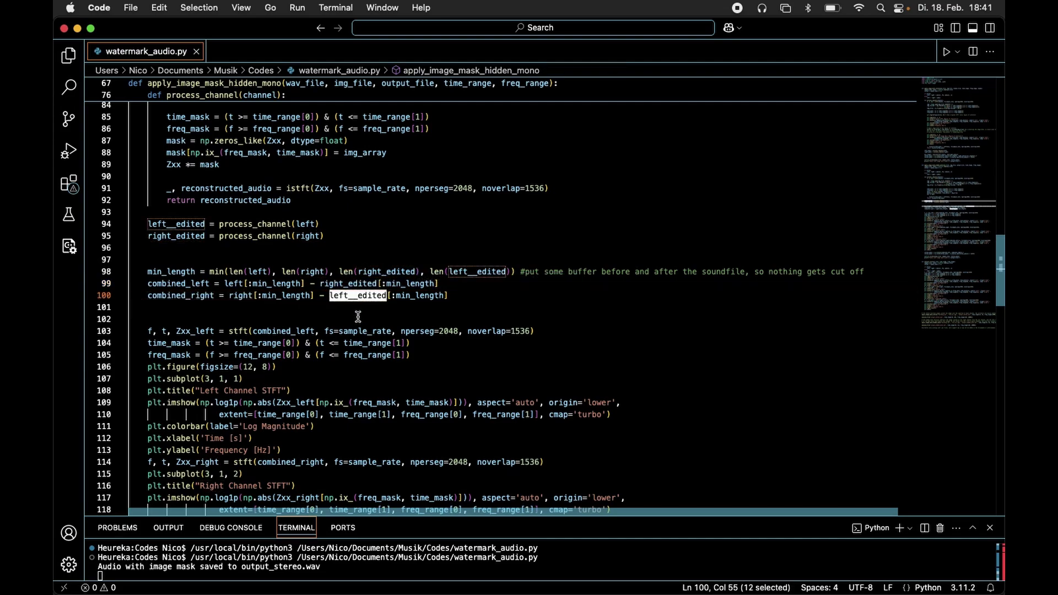
click(357, 317)
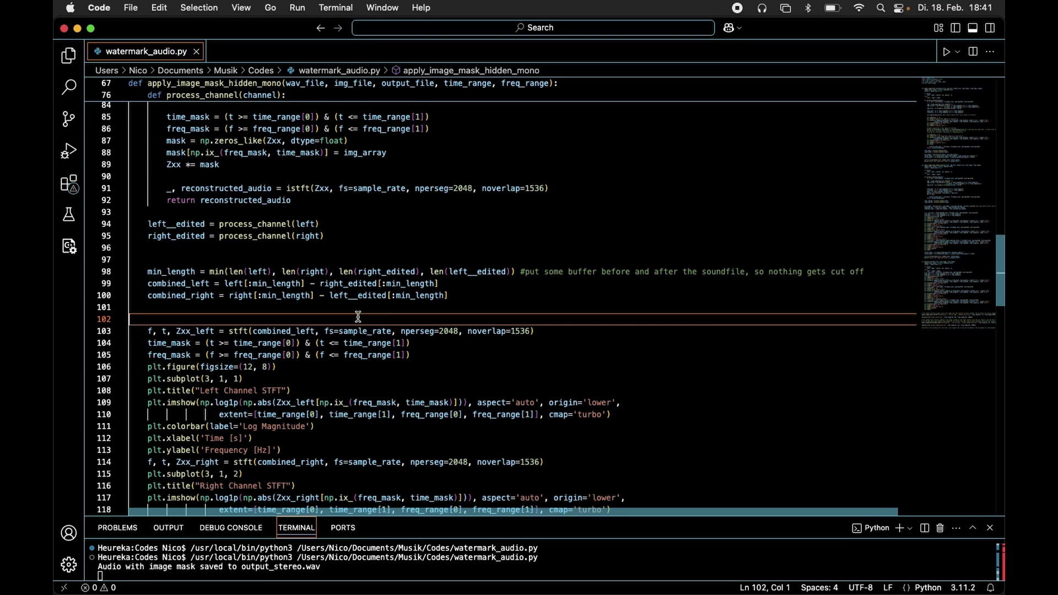
click(303, 309)
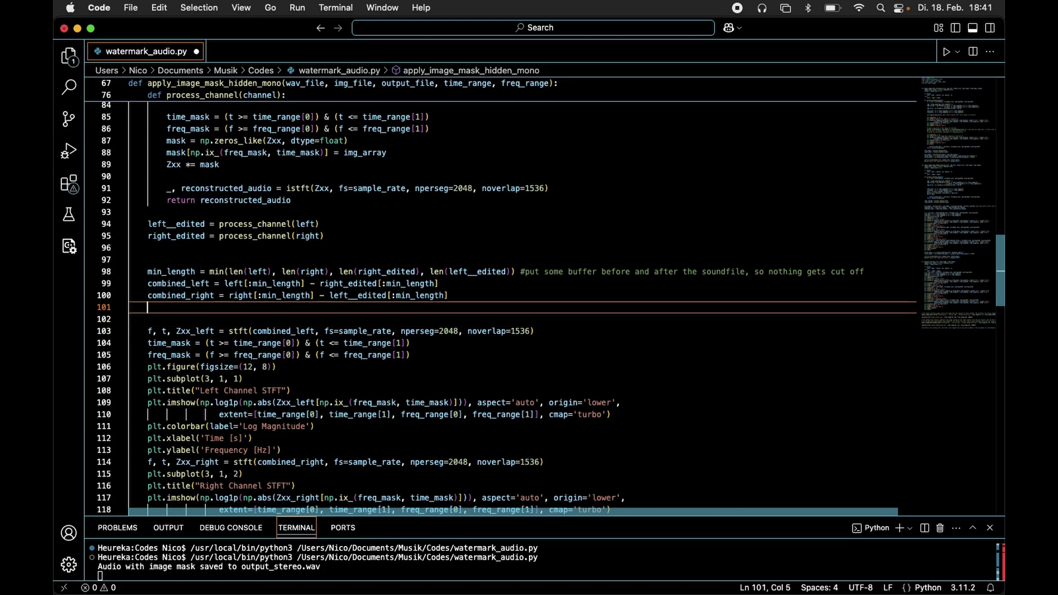
text(#)
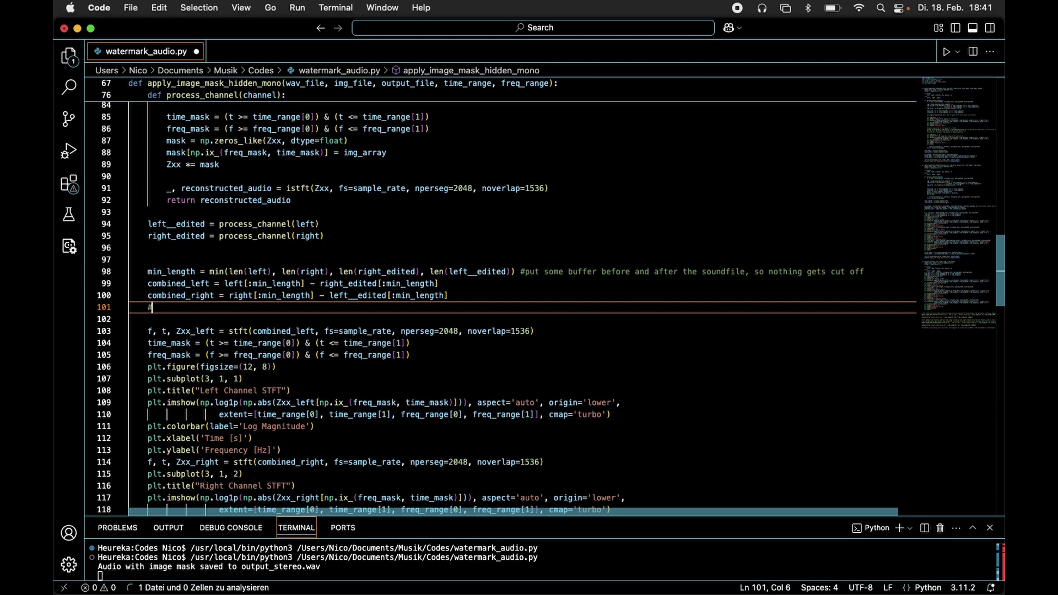
text(r-r )
text(= 0)
text(, l-l = 0)
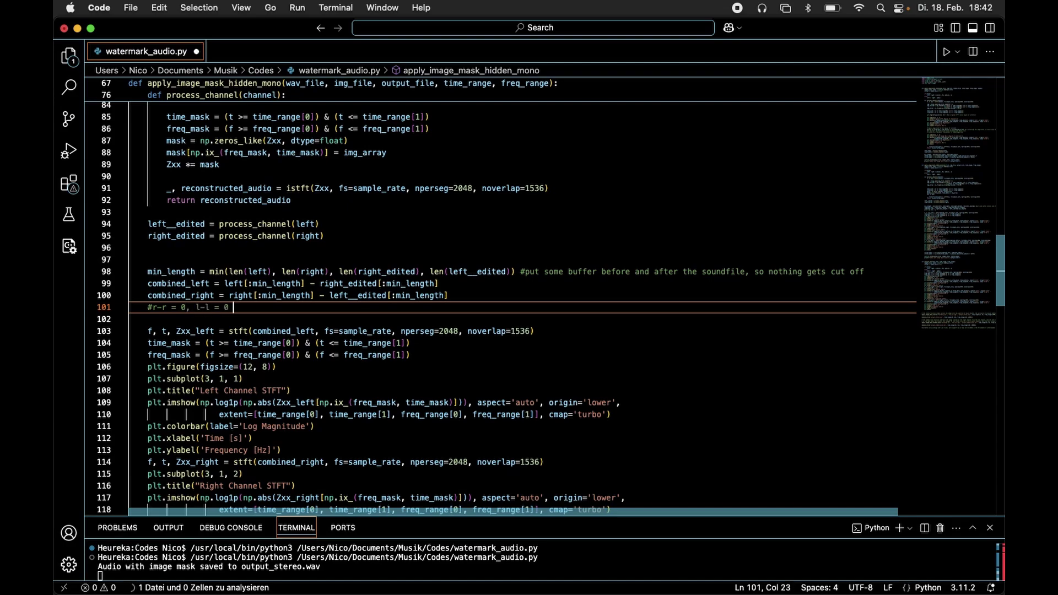
text(stereo)
Add comments noting stereo cancels to zero while r-l and l-r remain, and redraft the mono formula.
key(Return)
text(#)
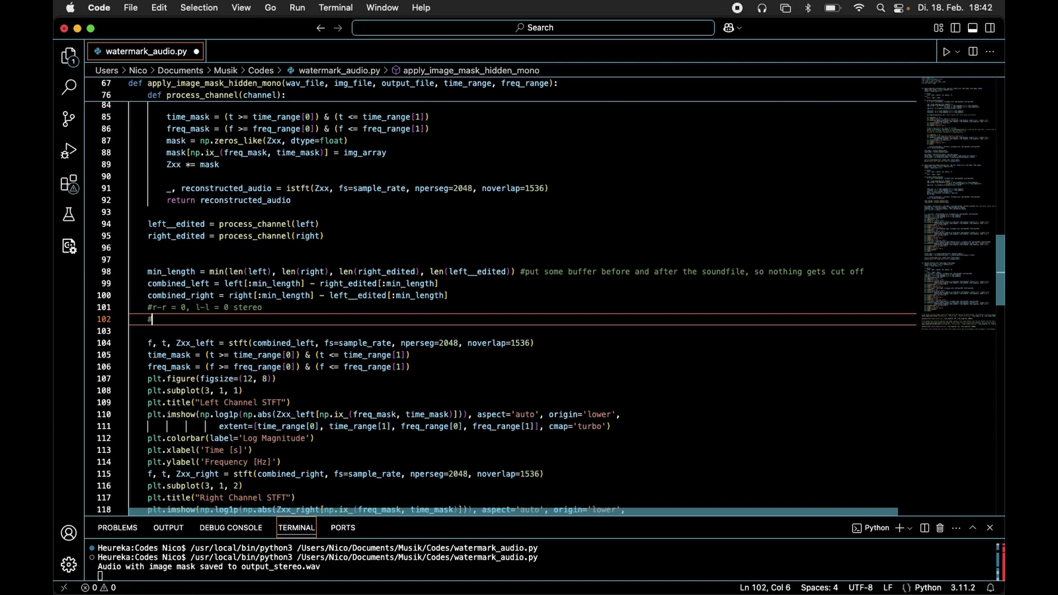
text(r-l = s)
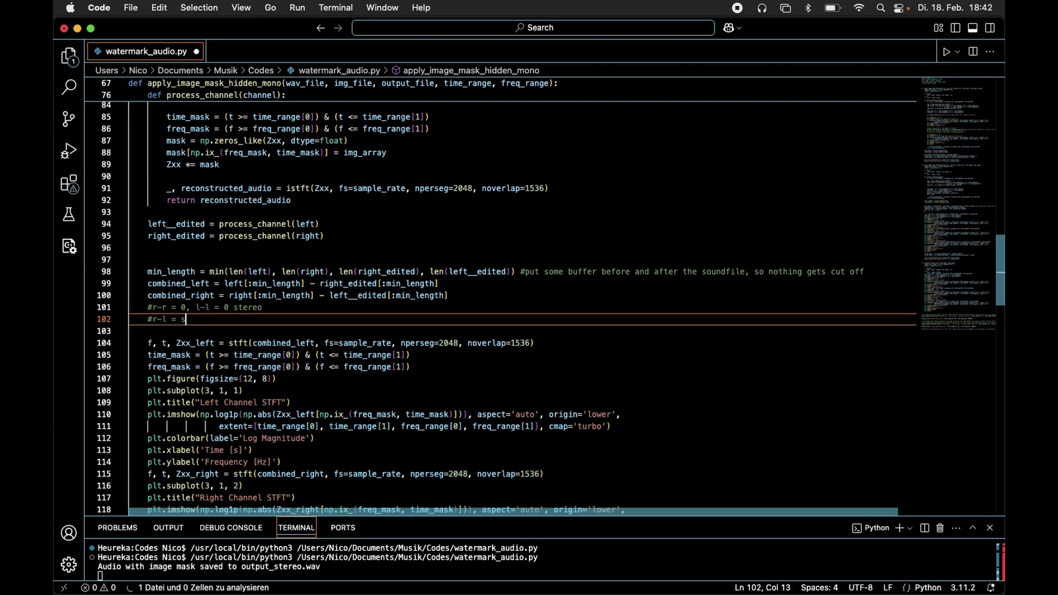
text(omething and l-r )
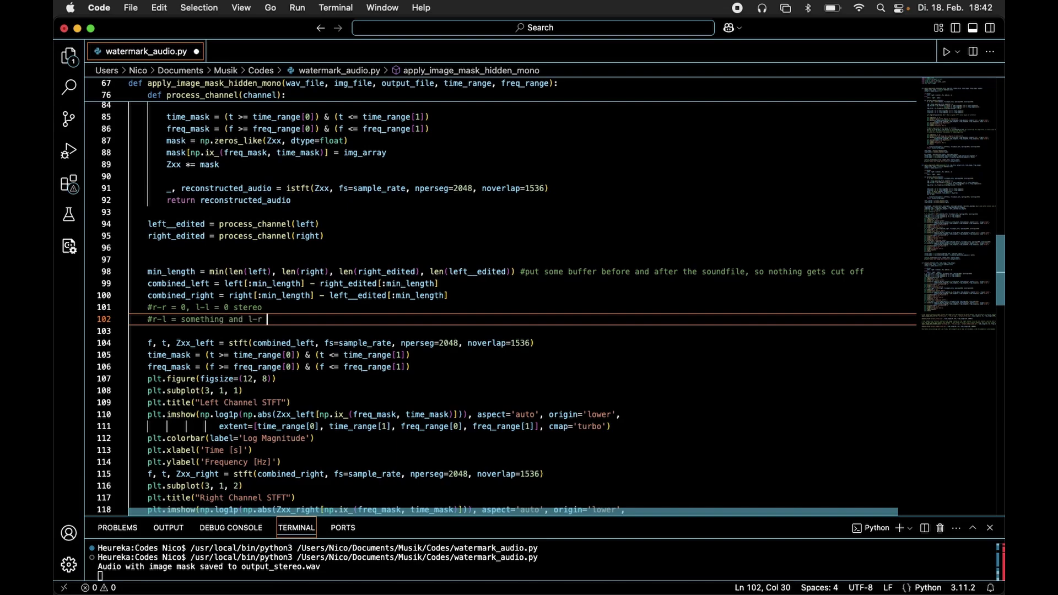
text(= something)
key(Return)
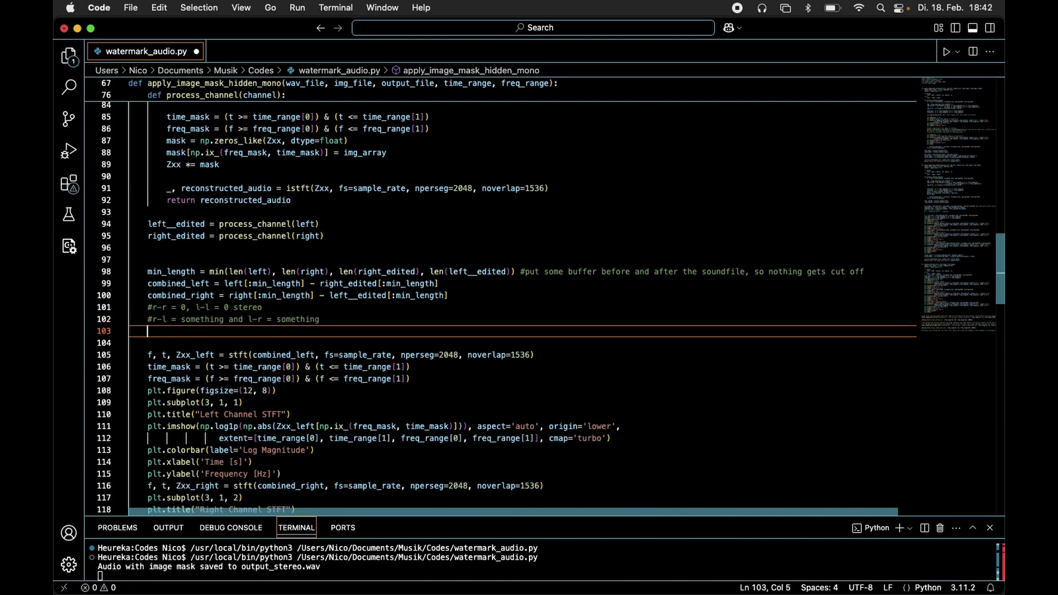
text(#mono:)
text( r+l)
key(BackSpace)
key(BackSpace)
key(BackSpace)
text((r-l)+(l)
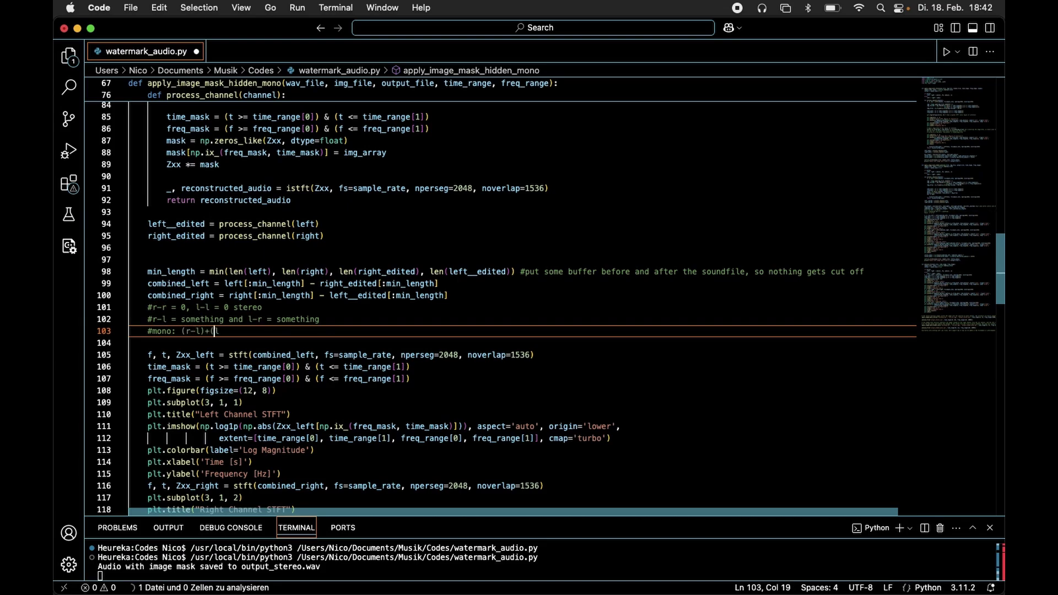
text(-r) )
text(= )
text(r-r )
text(+ l-)
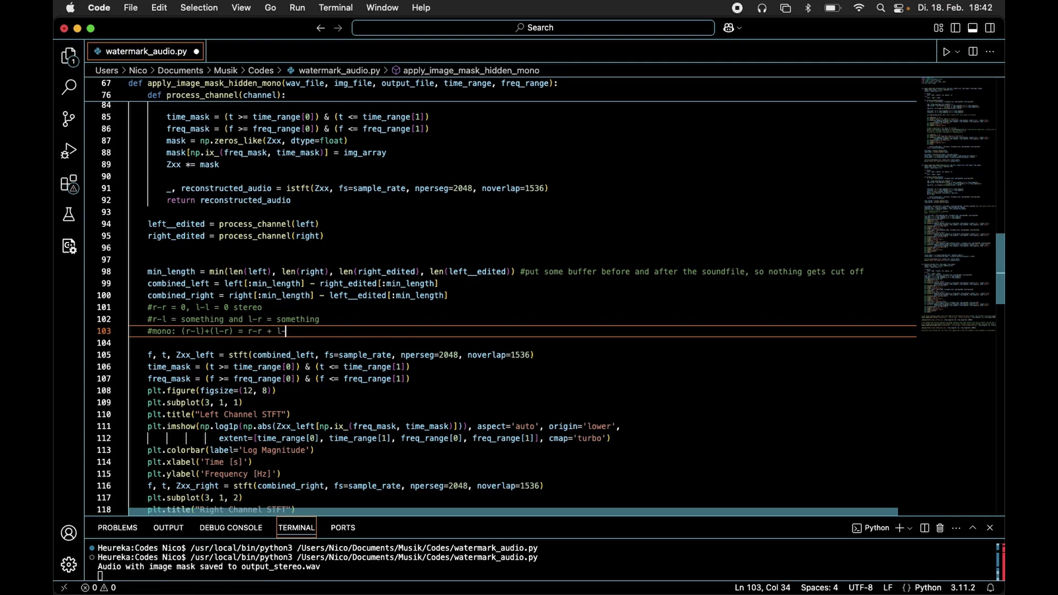
text(l = 0)
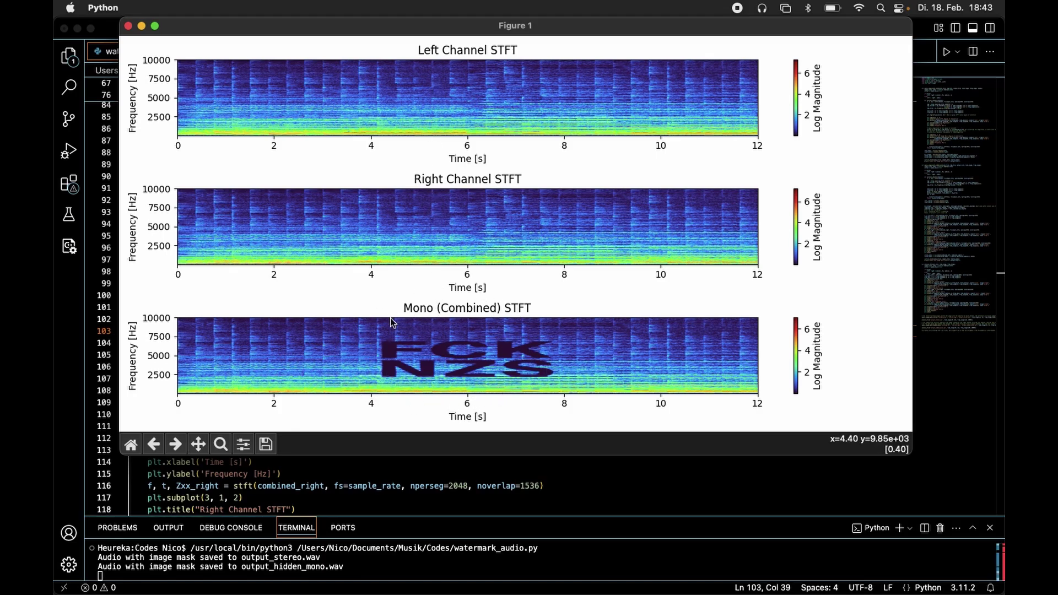
Close the rerun spectrogram figure and switch to the Codes folder in Finder.
click(127, 27)
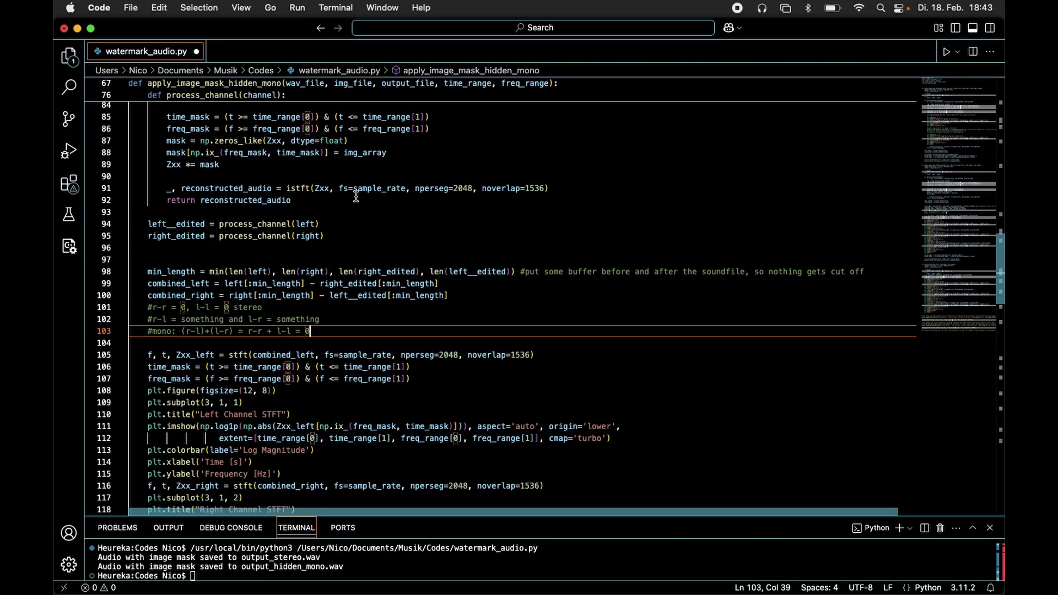
key(ctrl+Right)
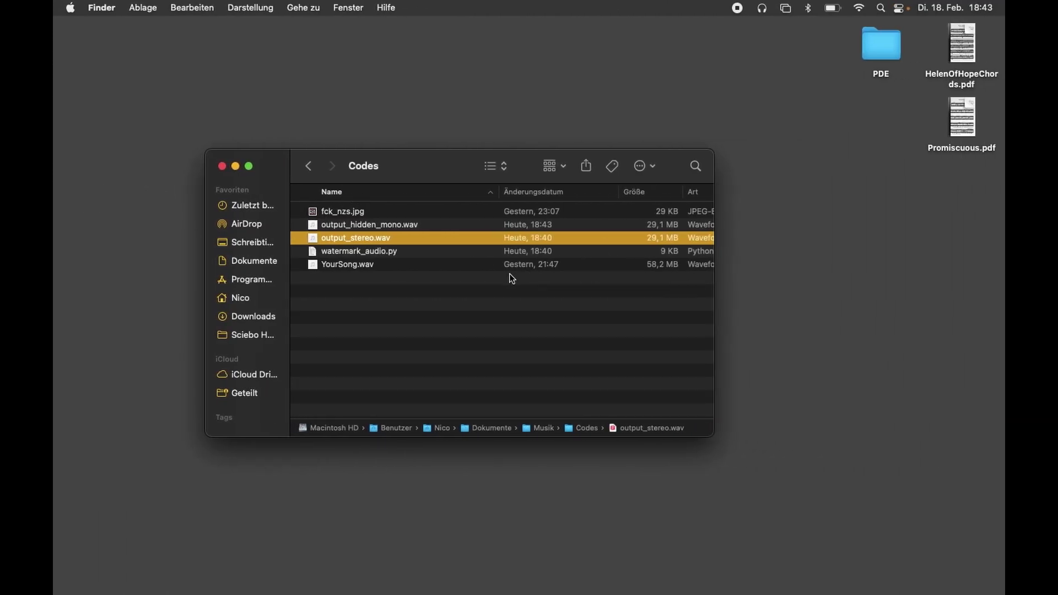